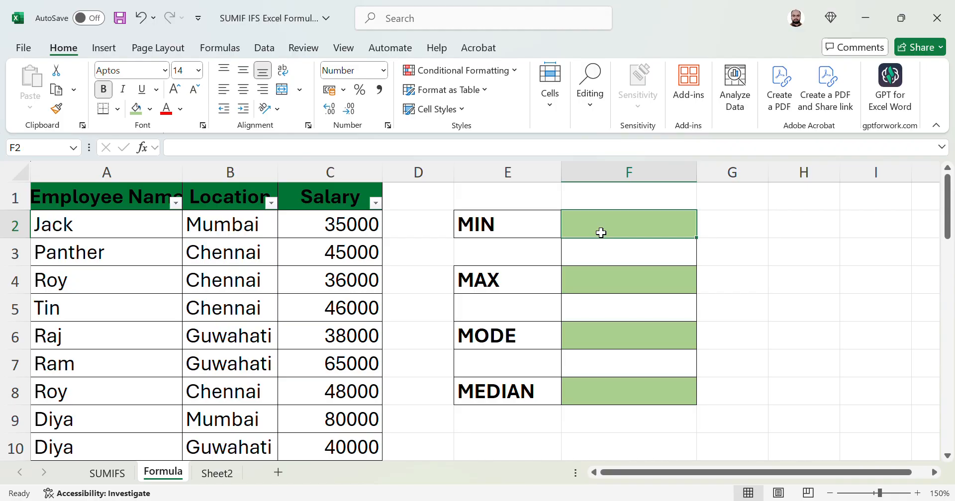
# Enter =MIN(C2:C39) in F2 to show the lowest salary, 27000
pyautogui.write('=')
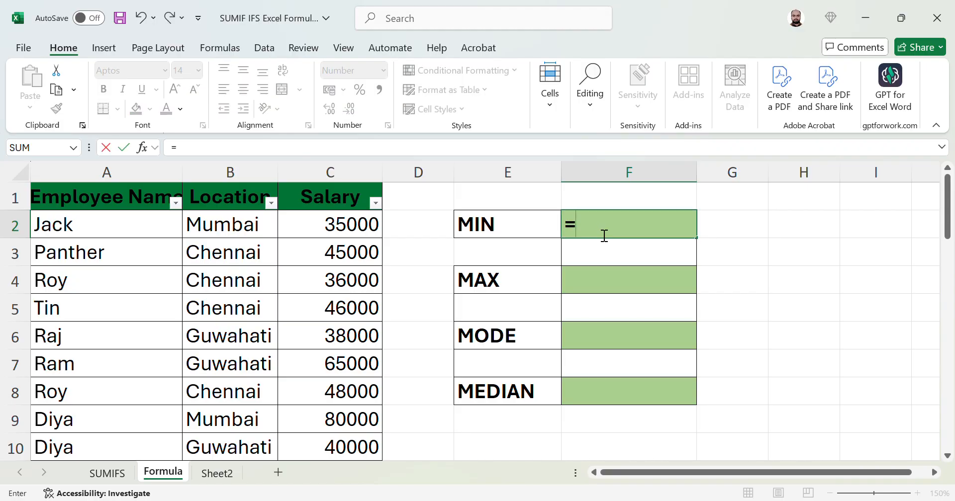
pyautogui.write('min')
pyautogui.press('Tab')
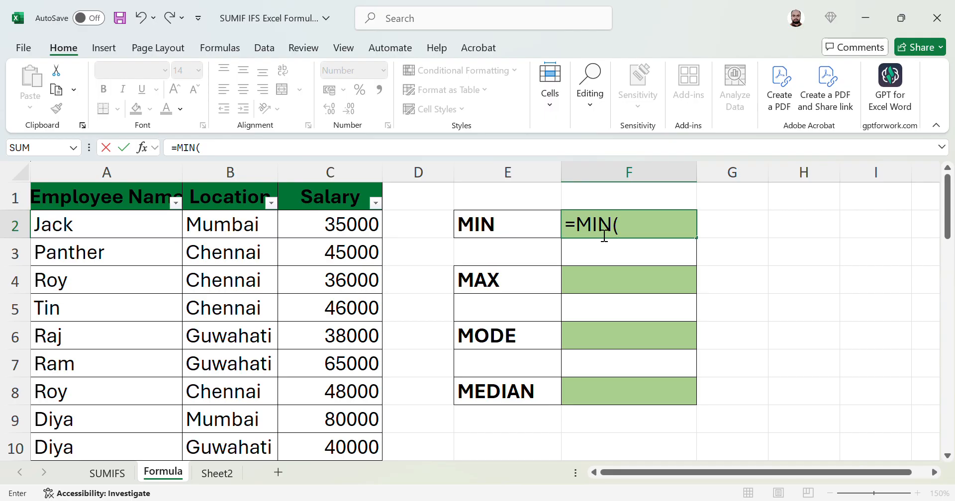
pyautogui.press('Left')
pyautogui.press('Left')
pyautogui.press('Left')
pyautogui.hotkey('ctrl', 'shift', 'Down')
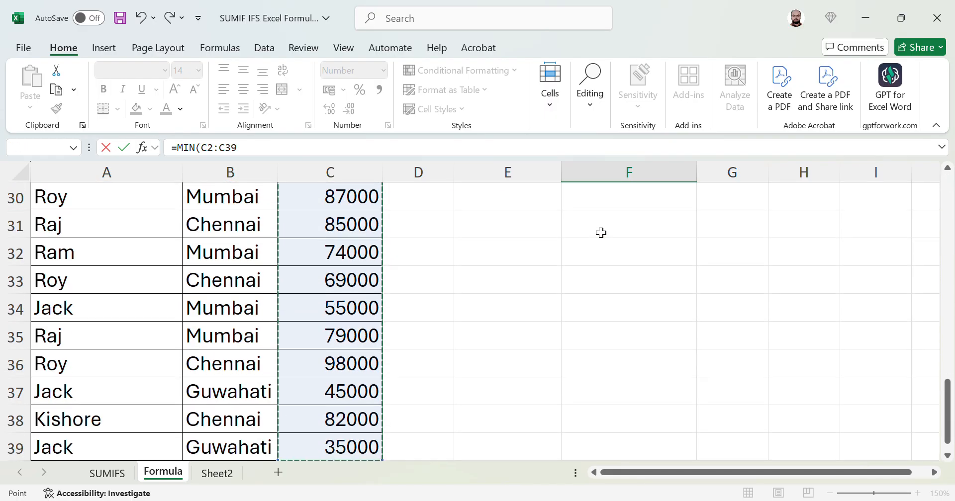
pyautogui.write(')')
pyautogui.press('Return')
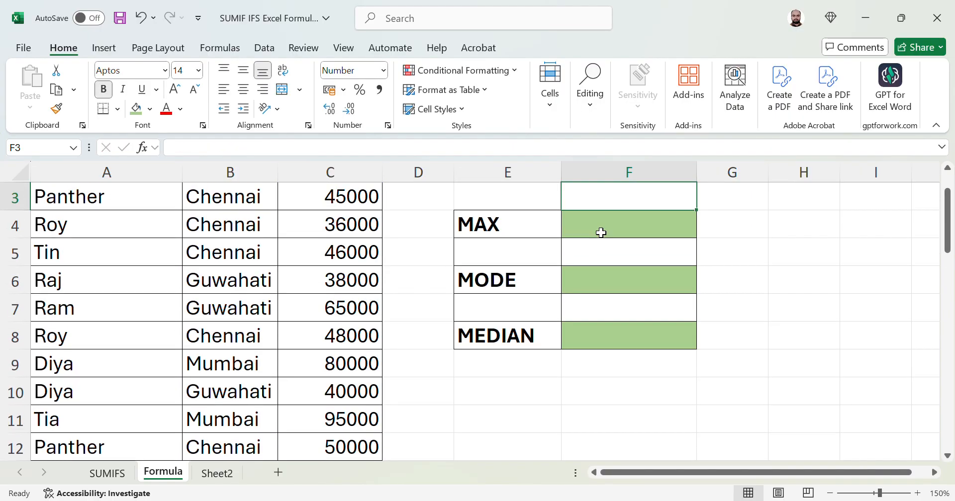
pyautogui.press('Up')
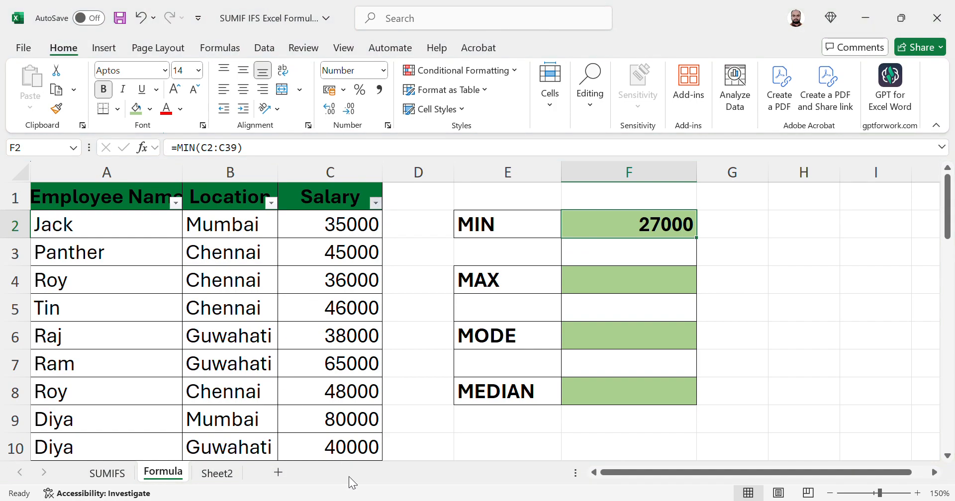
pyautogui.click(656, 284)
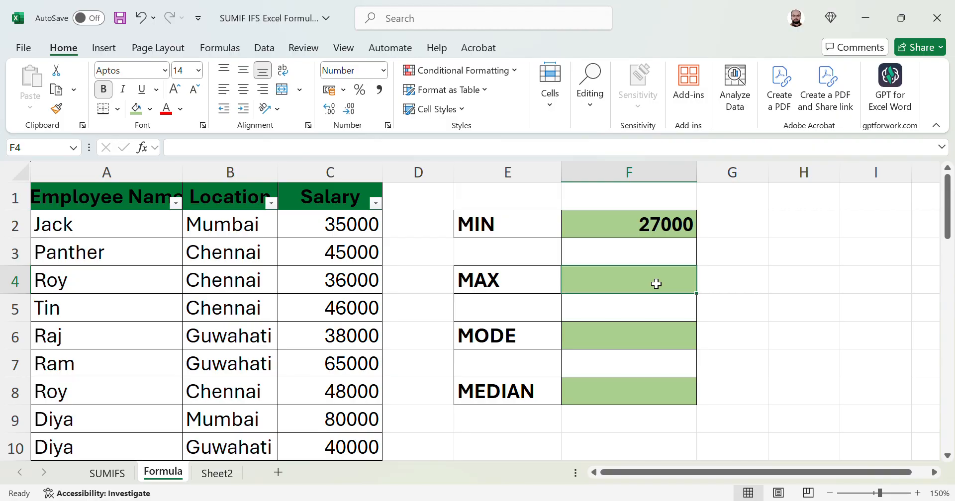
# Enter =MAX(C2:C39) in F4 to show the highest salary, 98000
pyautogui.write('=m')
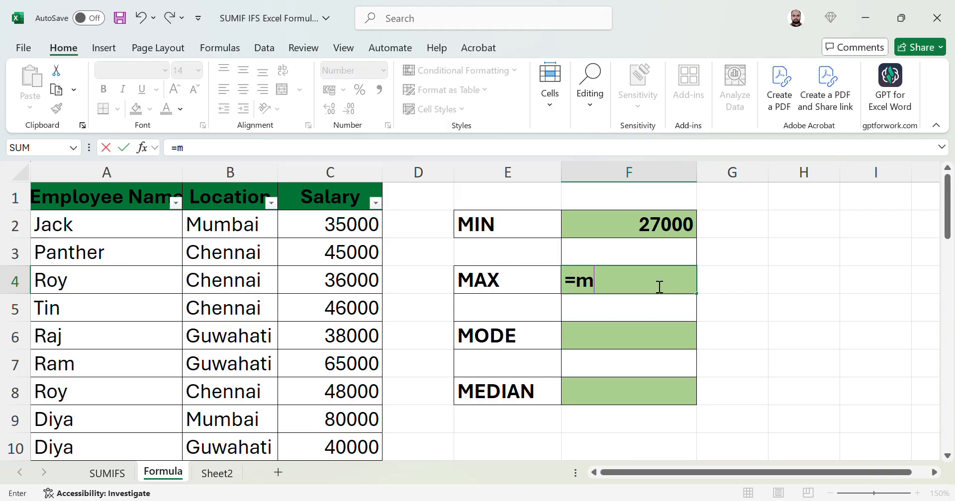
pyautogui.write('ax')
pyautogui.press('Tab')
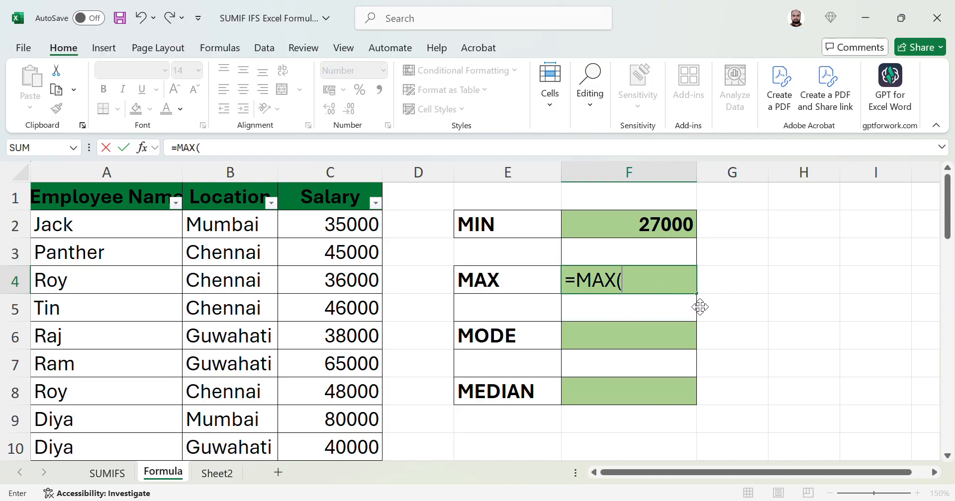
pyautogui.click(364, 228)
pyautogui.hotkey('ctrl', 'shift', 'Down')
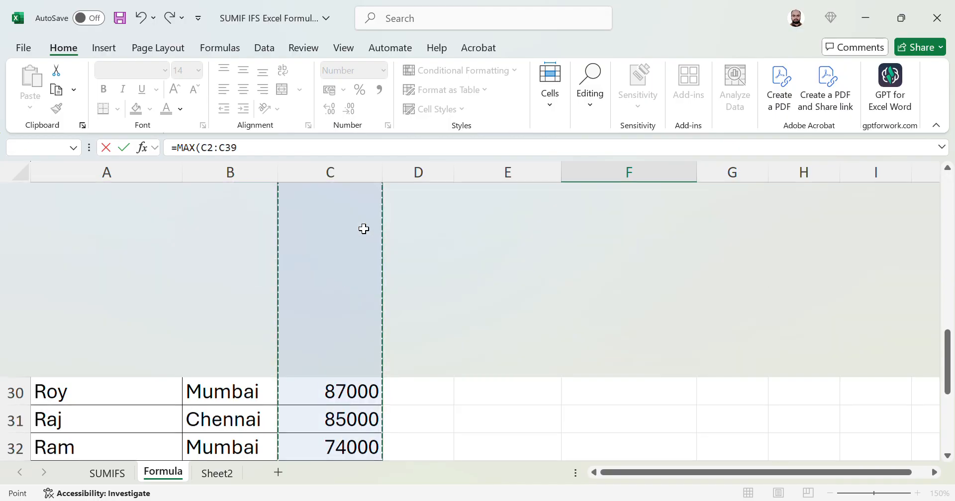
pyautogui.write(')')
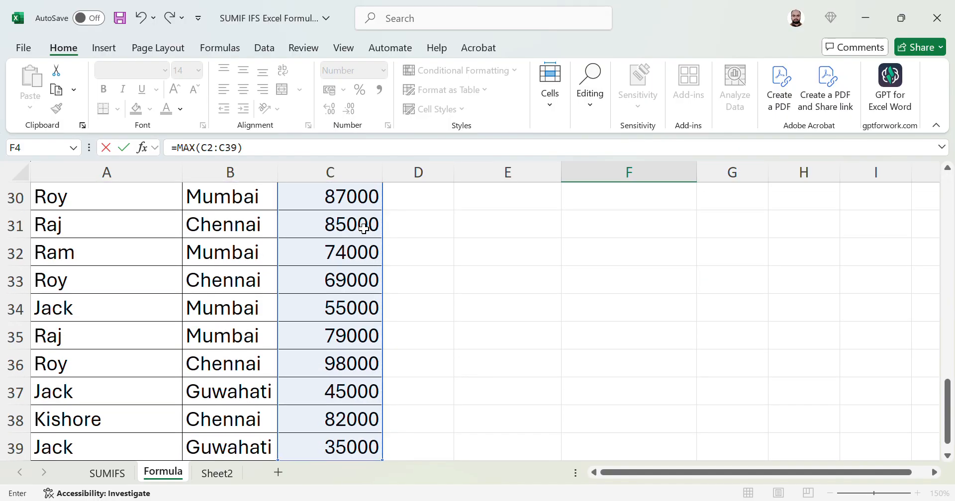
pyautogui.press('Return')
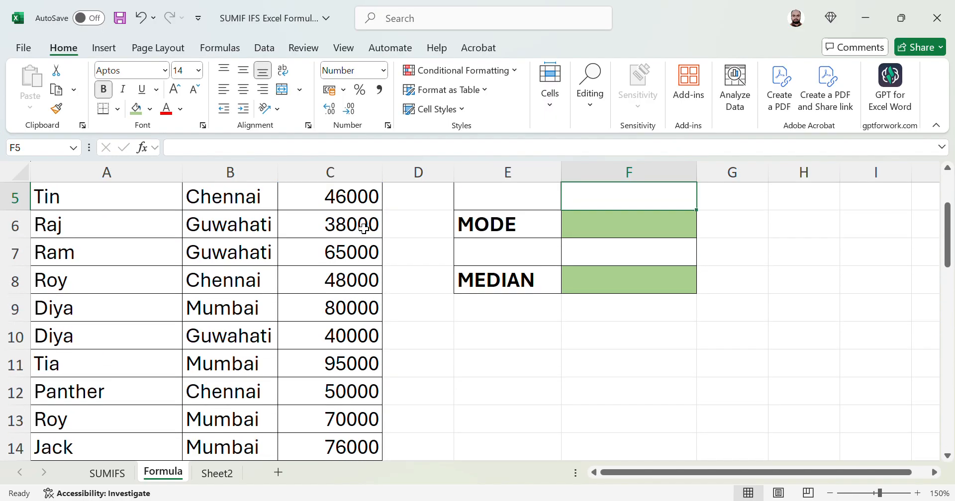
# Check the MIN and MAX results in column F, then select the Salary header C1
pyautogui.press('Up')
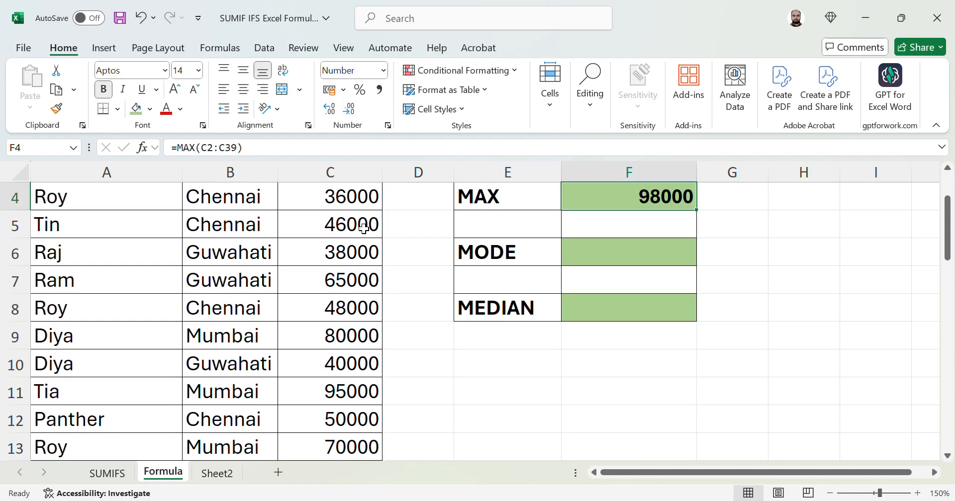
pyautogui.press('Up')
pyautogui.press('Down')
pyautogui.press('Up')
pyautogui.press('Up')
pyautogui.press('Down')
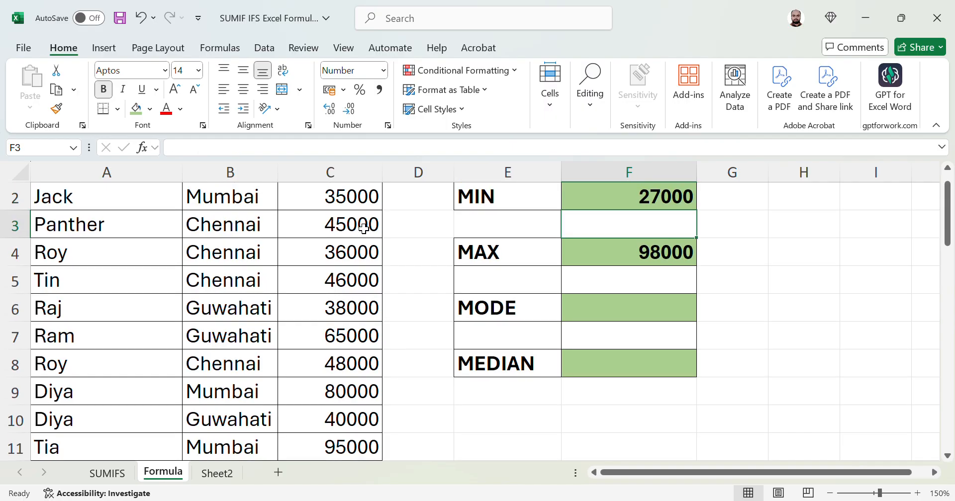
pyautogui.click(364, 228)
pyautogui.hotkey('ctrl', 'Up')
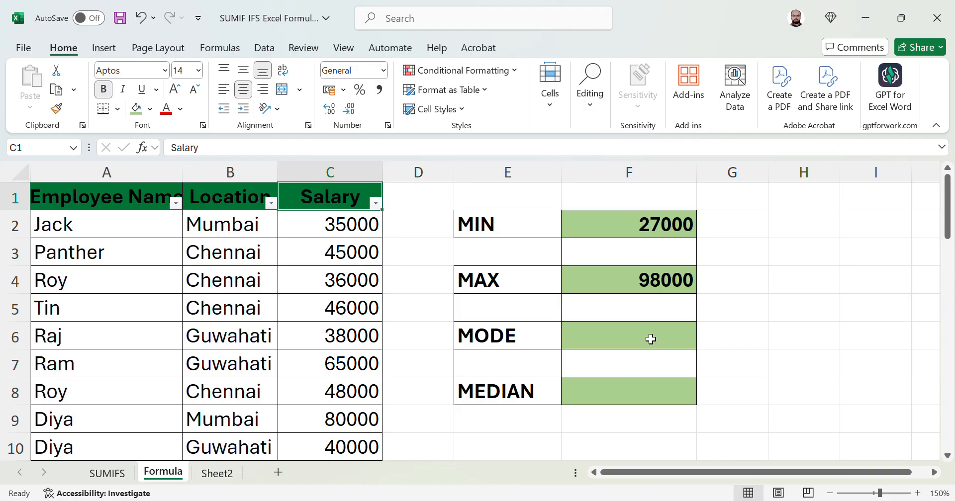
# Cancel the accidental entry in C1 and select the MODE cell F6
pyautogui.write('=')
pyautogui.press('Escape')
pyautogui.click(665, 336)
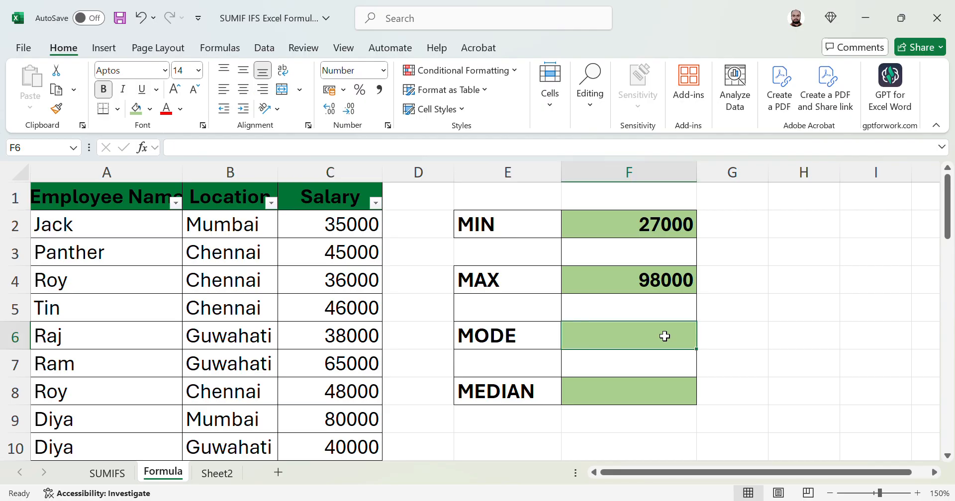
# Enter =MODE(C2:C39) in F6 to show the most frequent salary, 35000
pyautogui.write('=')
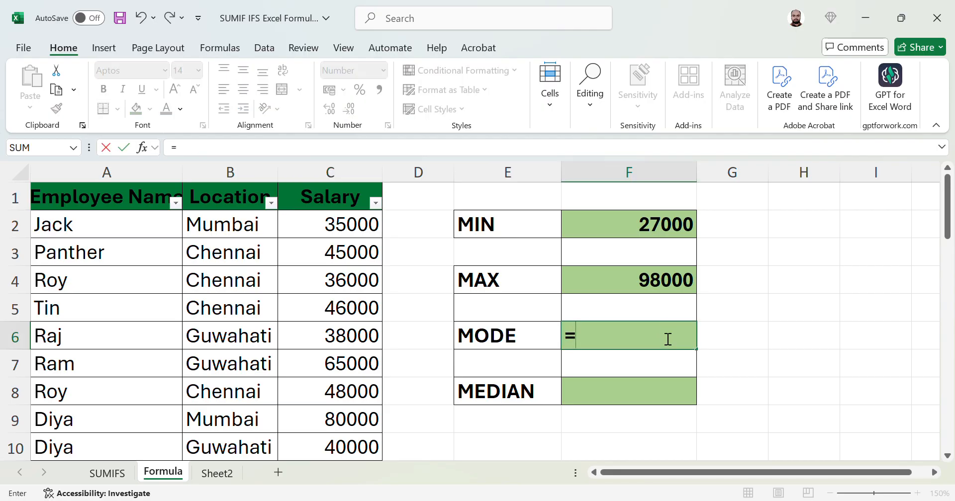
pyautogui.write('mode')
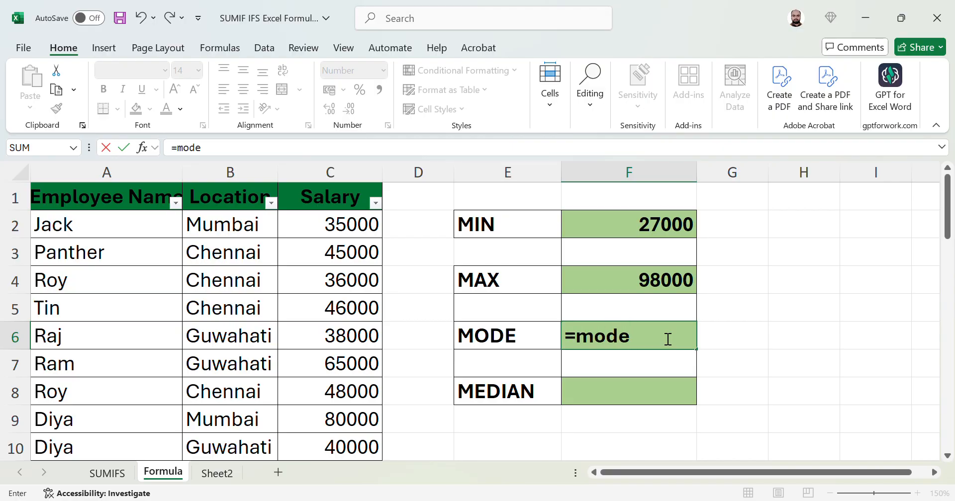
pyautogui.press('Tab')
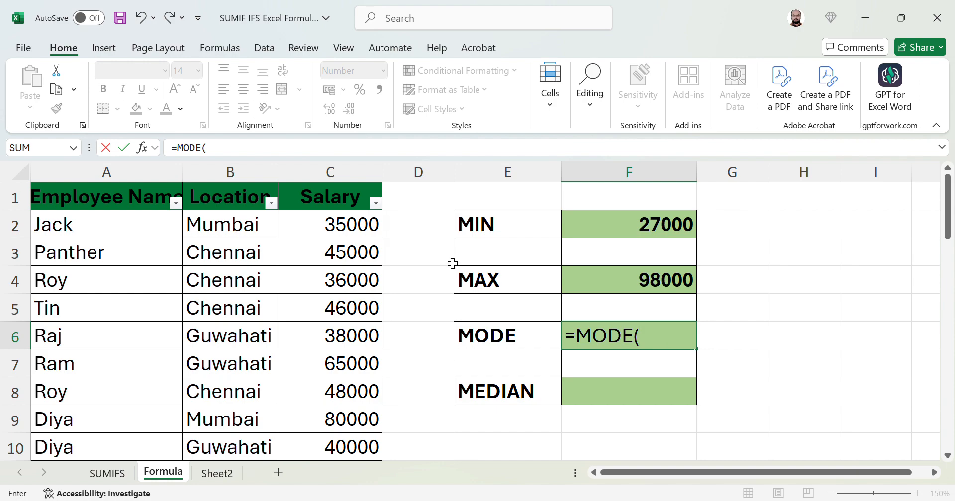
pyautogui.click(360, 227)
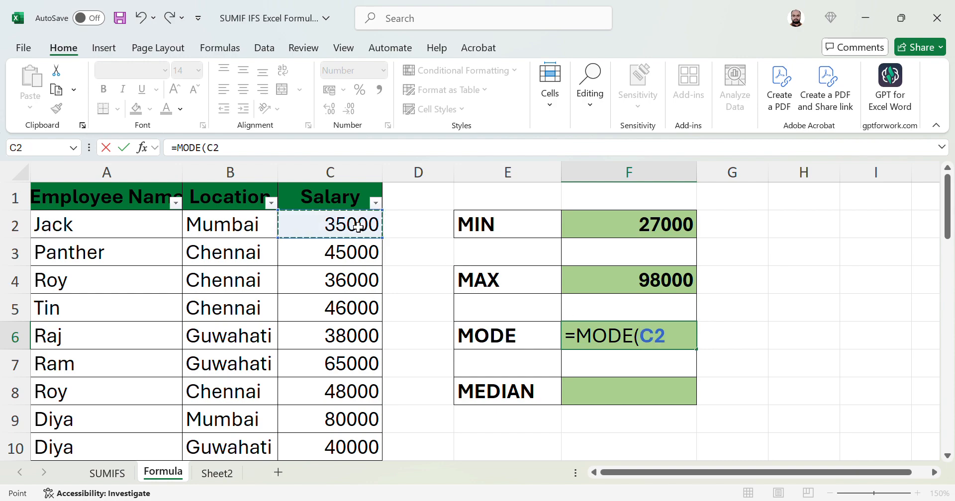
pyautogui.hotkey('ctrl', 'shift', 'Down')
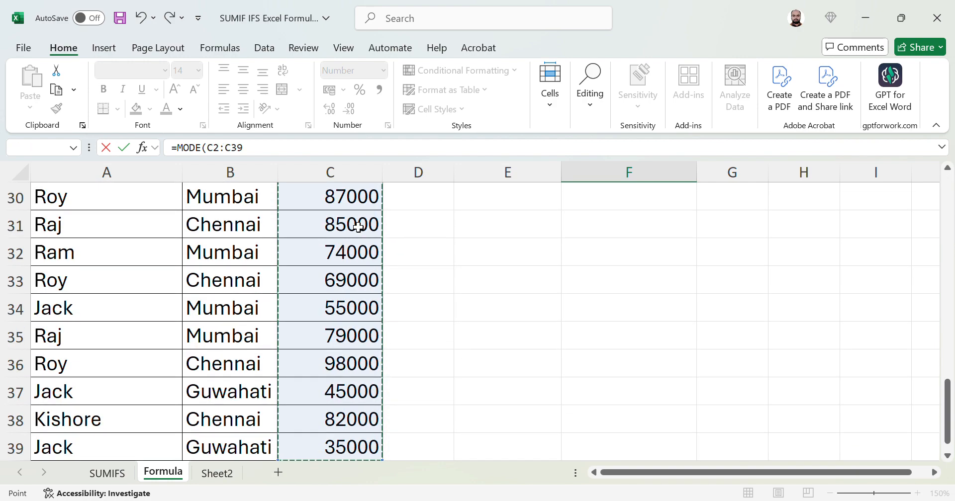
pyautogui.write(')')
pyautogui.press('Return')
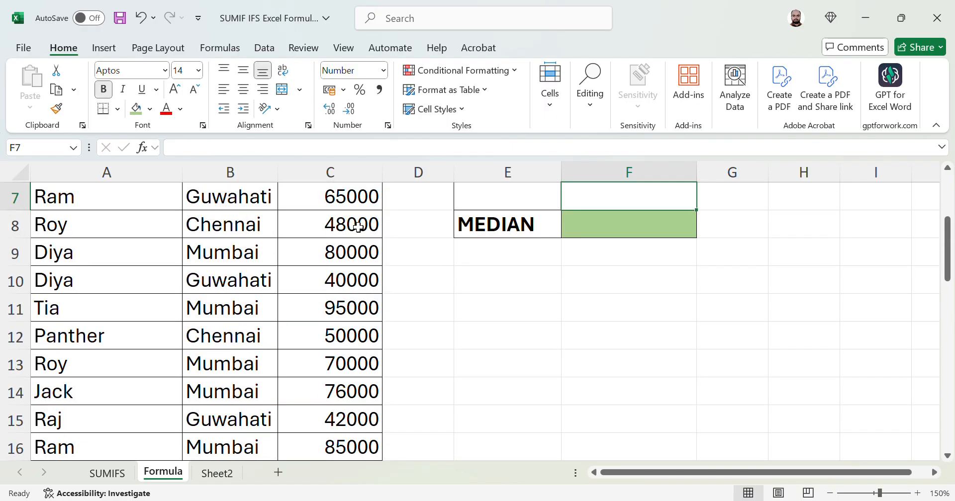
pyautogui.press('Up')
pyautogui.scroll(1, 357, 227)
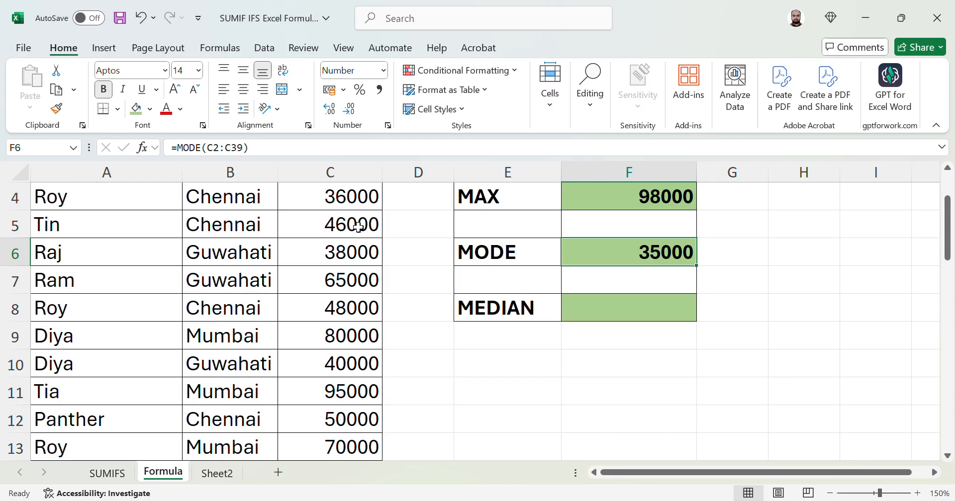
pyautogui.press('Down')
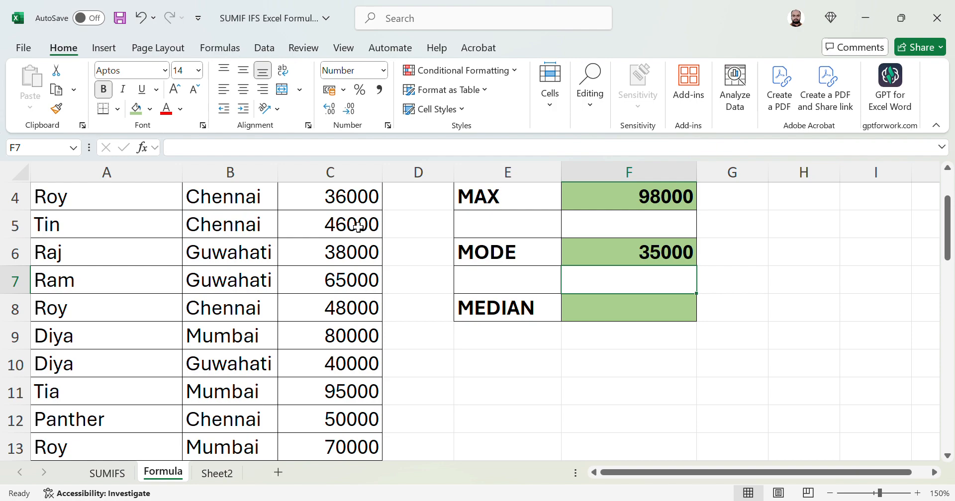
# Enter =MEDIAN(C2:C39) in F8 to show the median salary, 62500
pyautogui.press('Down')
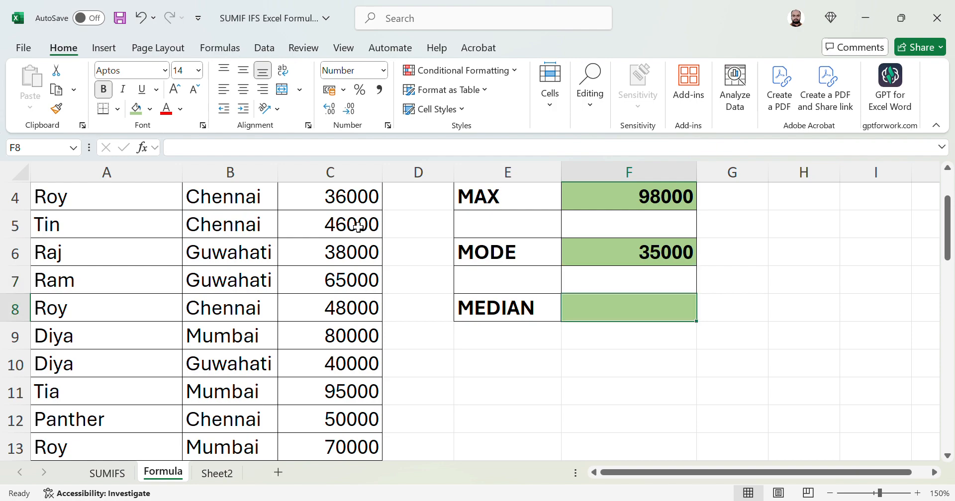
pyautogui.write('=')
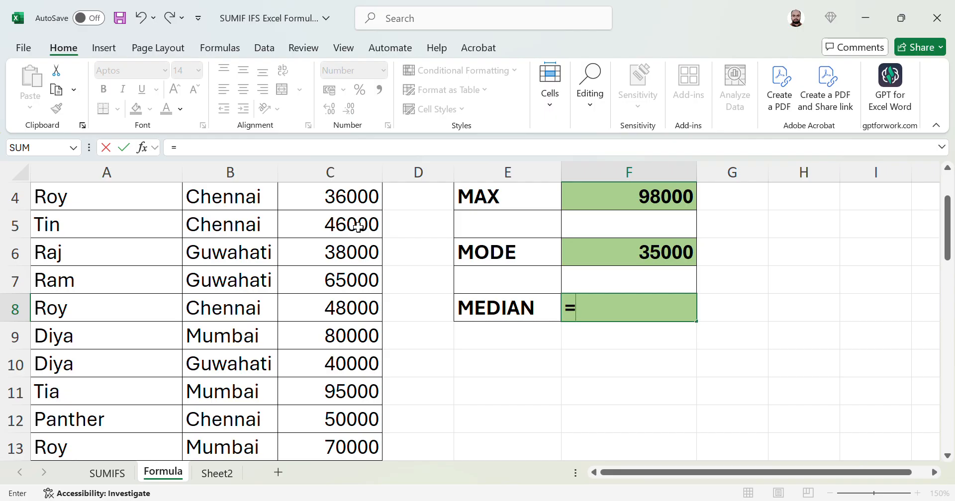
pyautogui.write('MED')
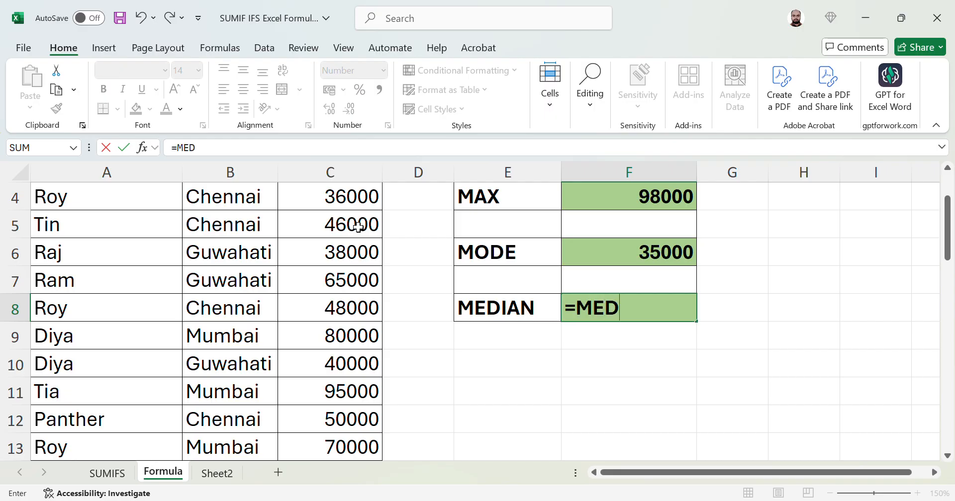
pyautogui.write('IAN(')
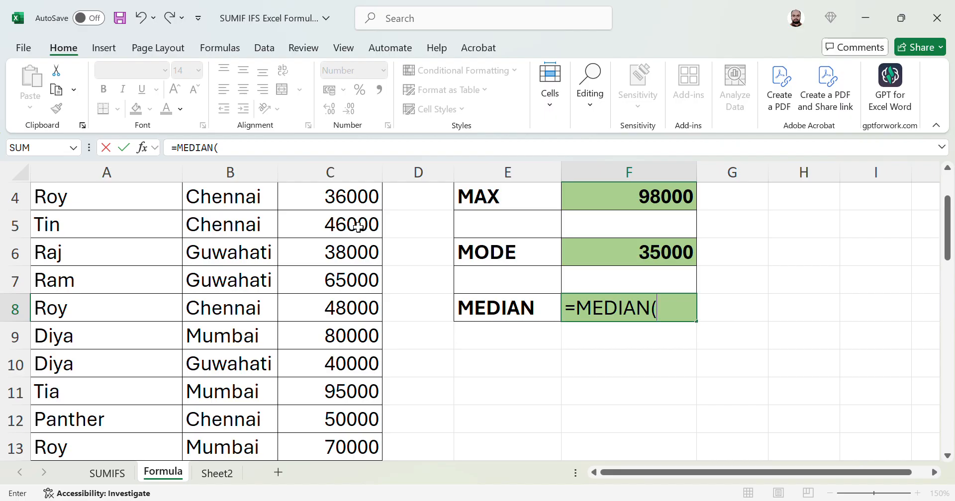
pyautogui.press('Left')
pyautogui.press('Left')
pyautogui.press('Left')
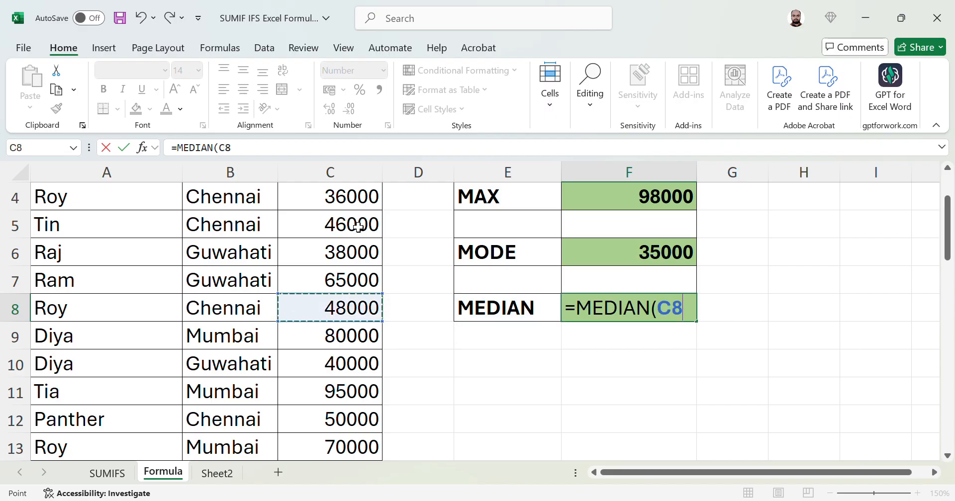
pyautogui.hotkey('ctrl', 'Up')
pyautogui.press('Down')
pyautogui.hotkey('ctrl', 'shift', 'Down')
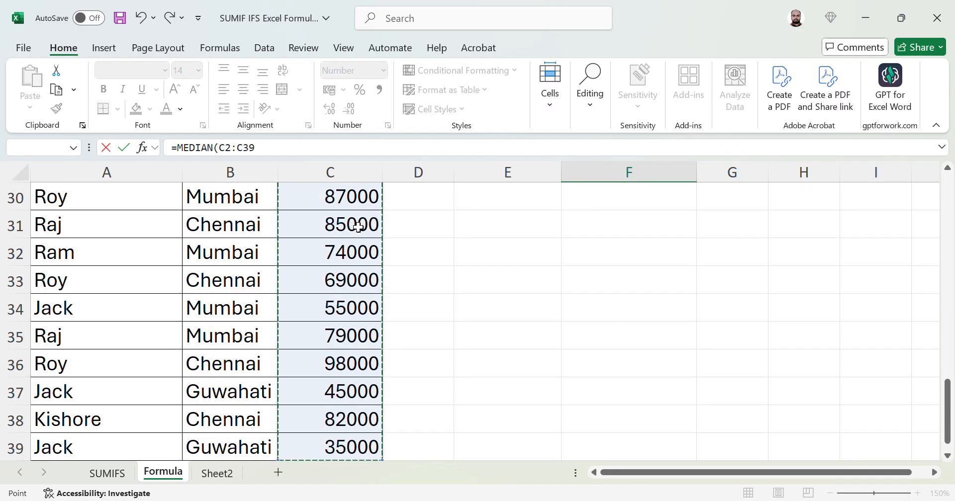
pyautogui.write(')')
pyautogui.press('Return')
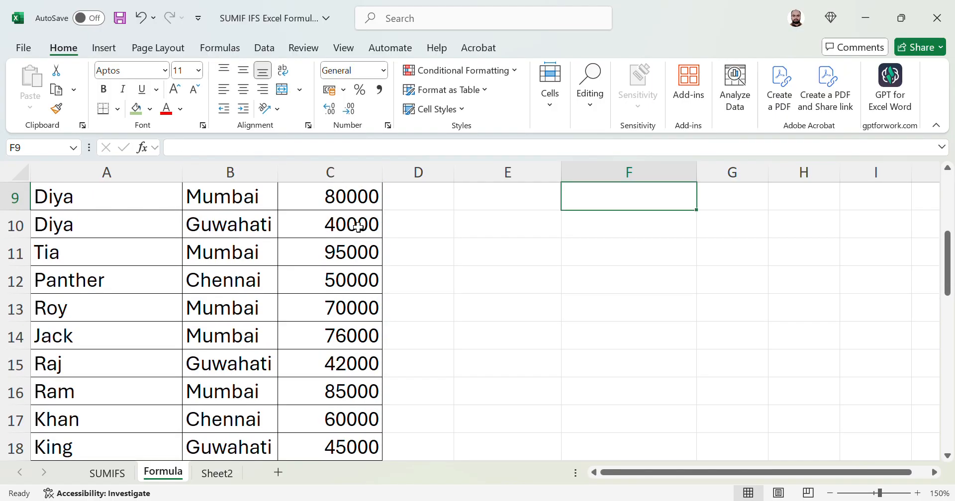
# Review the MEDIAN and MODE results and return toward the top of the sheet
pyautogui.press('Up')
pyautogui.press('Up')
pyautogui.press('Up')
pyautogui.press('Down')
pyautogui.press('Down')
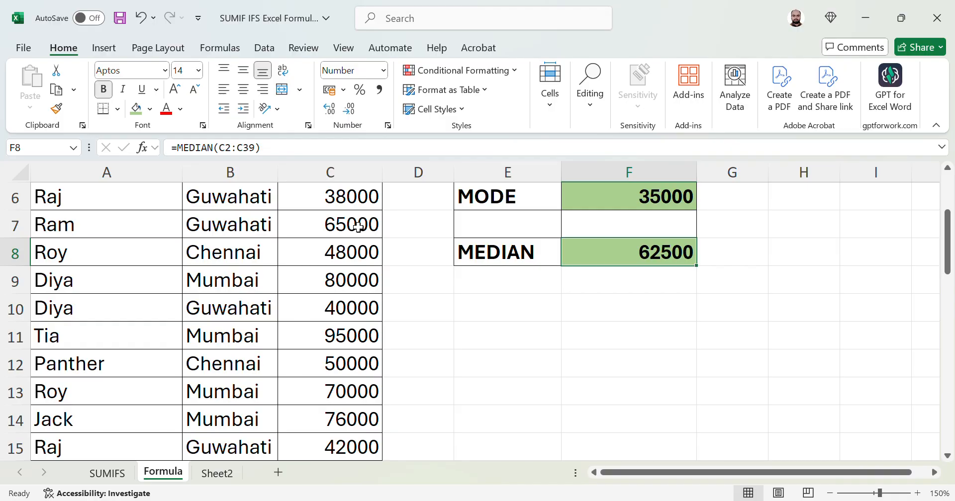
pyautogui.press('Up')
pyautogui.press('Up')
pyautogui.press('Up')
pyautogui.press('Up')
pyautogui.press('Up')
pyautogui.press('Up')
pyautogui.press('Up')
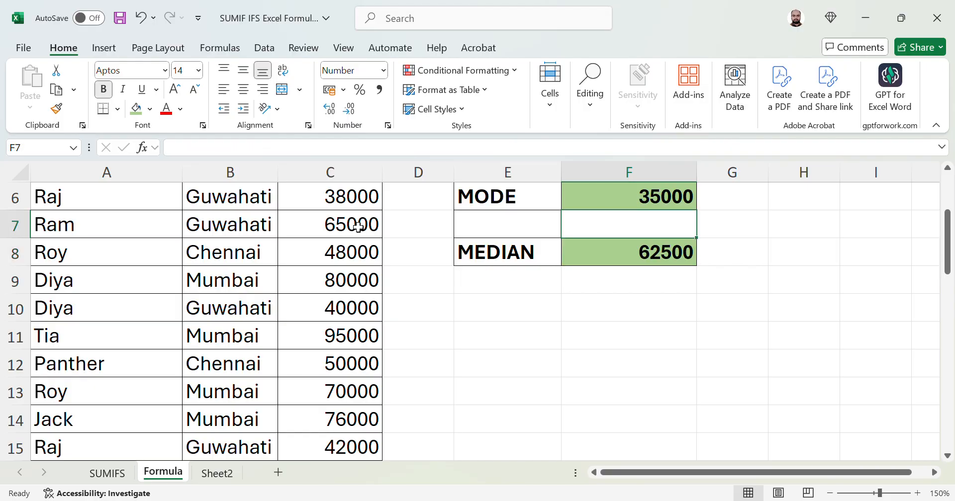